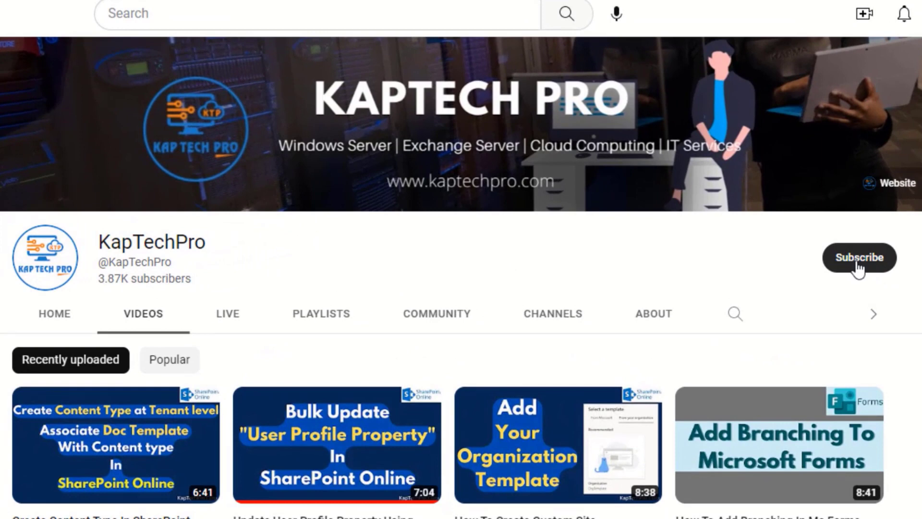
Subscribe to the KapTechPro YouTube channel with notifications set to All.
{"action": "left_click", "coordinate": [857, 267]}
{"action": "left_click", "coordinate": [871, 267]}
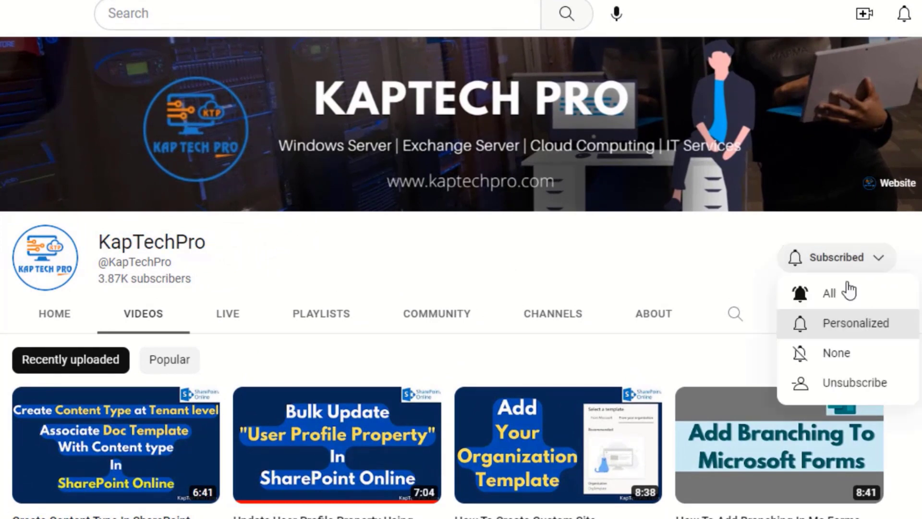
{"action": "left_click", "coordinate": [834, 301]}
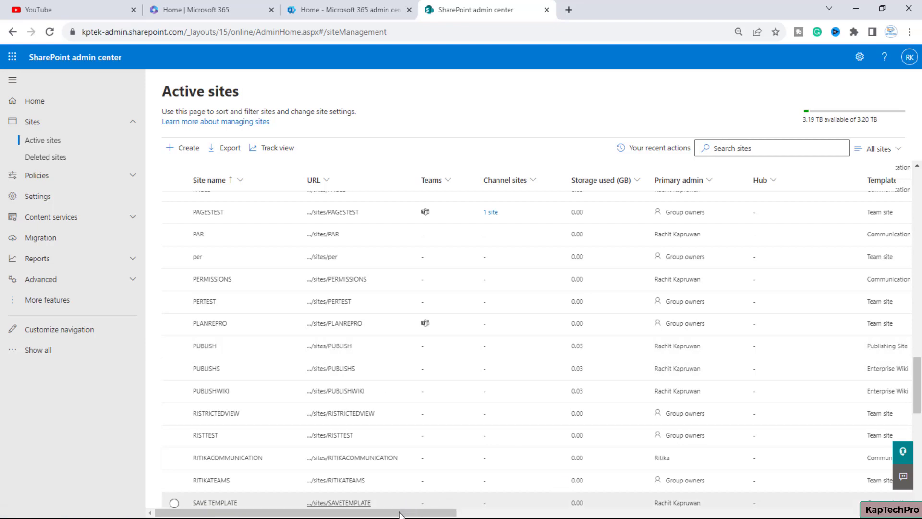
Open the PUBLISH site from Active sites in a new tab and go to its full Site settings page.
{"action": "left_click_drag", "start_coordinate": [393, 514], "coordinate": [405, 515]}
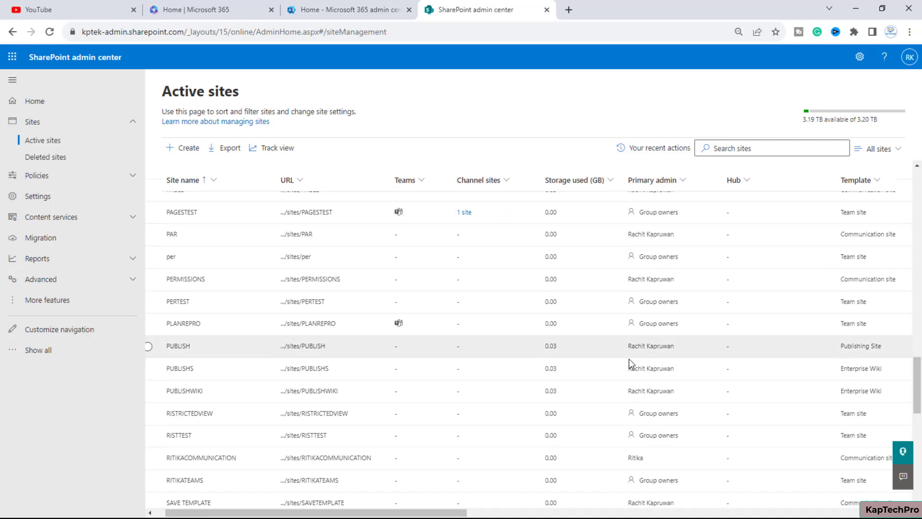
{"action": "left_click", "coordinate": [300, 351]}
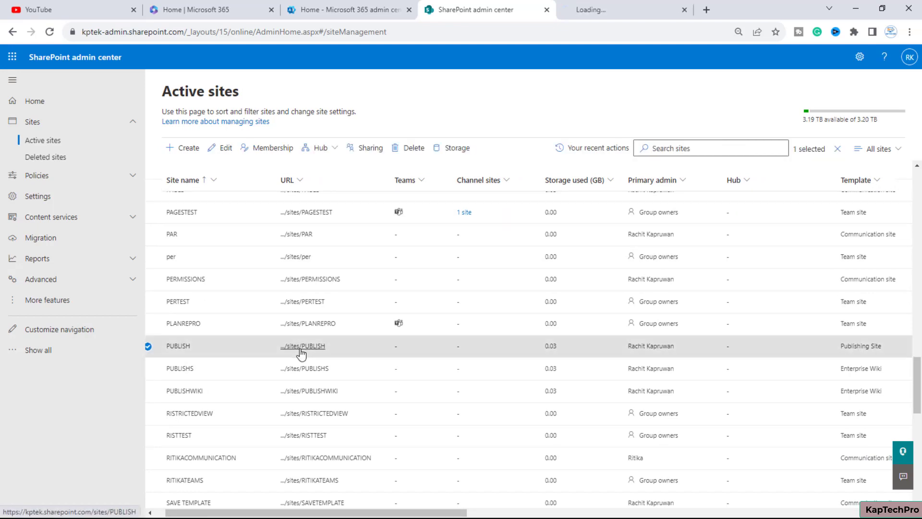
{"action": "left_click", "coordinate": [612, 9]}
{"action": "left_click", "coordinate": [852, 59]}
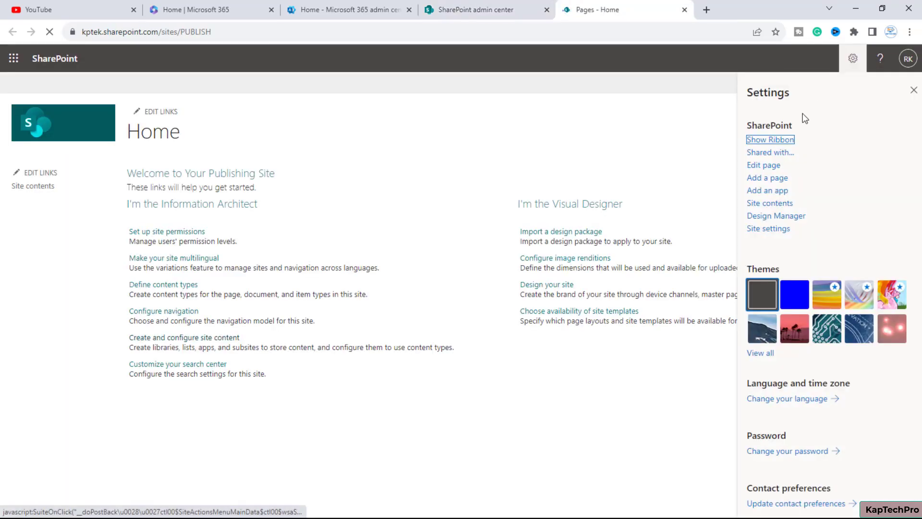
{"action": "left_click", "coordinate": [771, 231]}
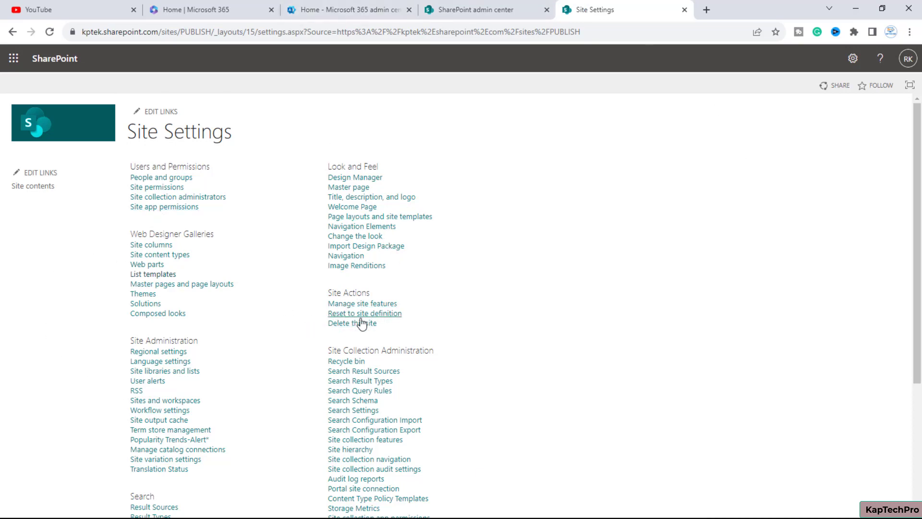
{"action": "left_click_drag", "start_coordinate": [259, 32], "coordinate": [640, 38]}
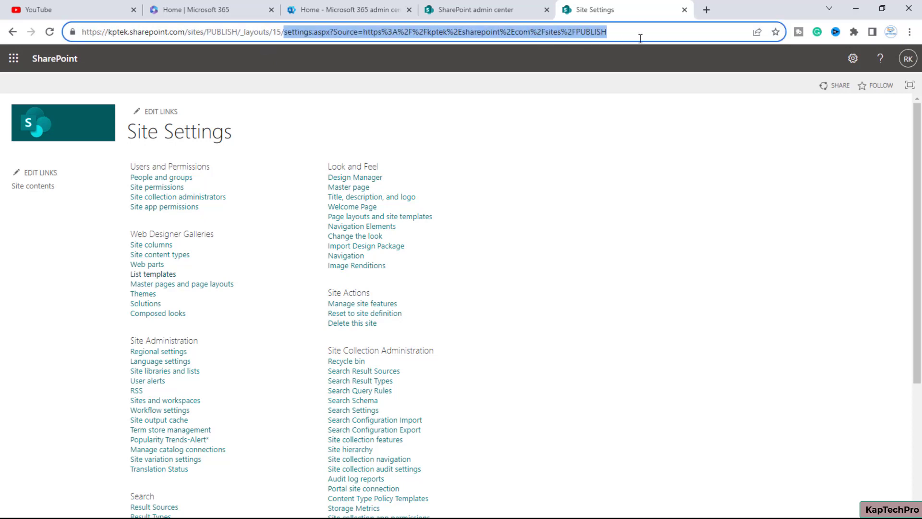
{"action": "type", "text": "save"}
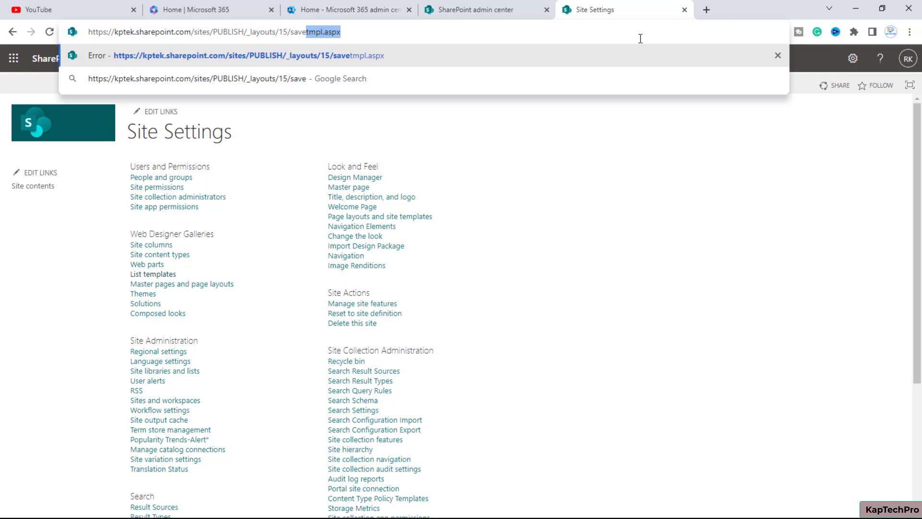
{"action": "key", "text": "End"}
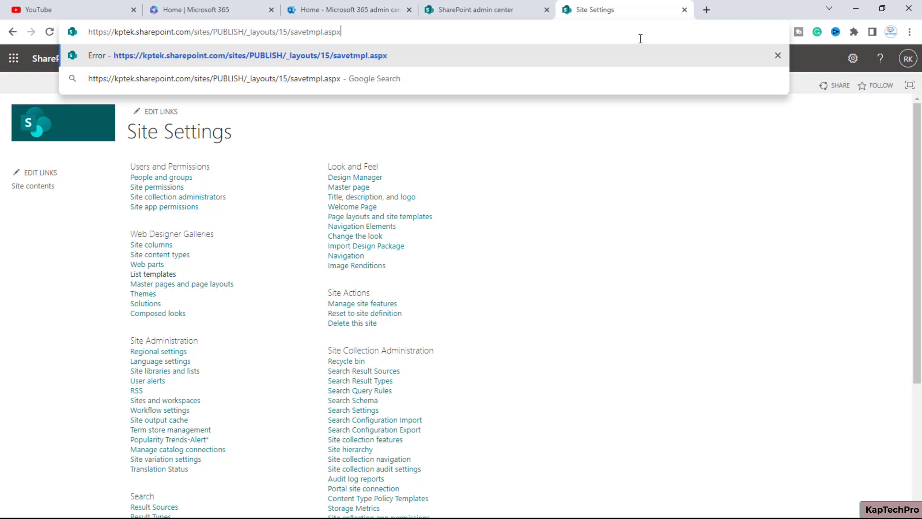
{"action": "key", "text": "Return"}
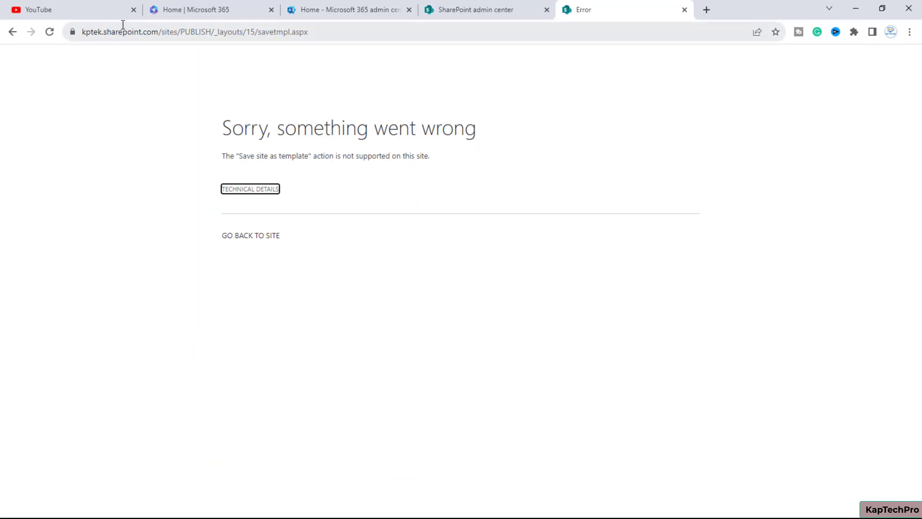
{"action": "left_click", "coordinate": [11, 38]}
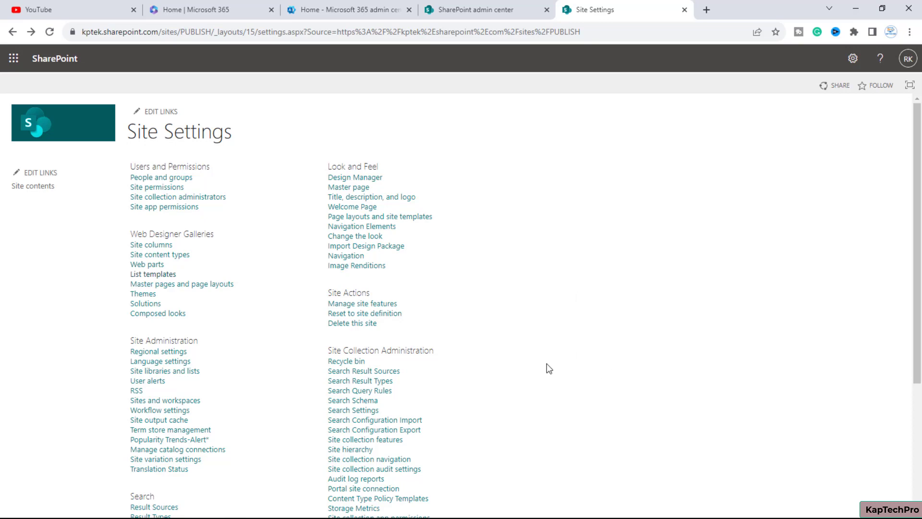
In admin PowerShell, run Connect-SPOService with the admin center URL and sign in.
{"action": "left_click", "coordinate": [87, 515]}
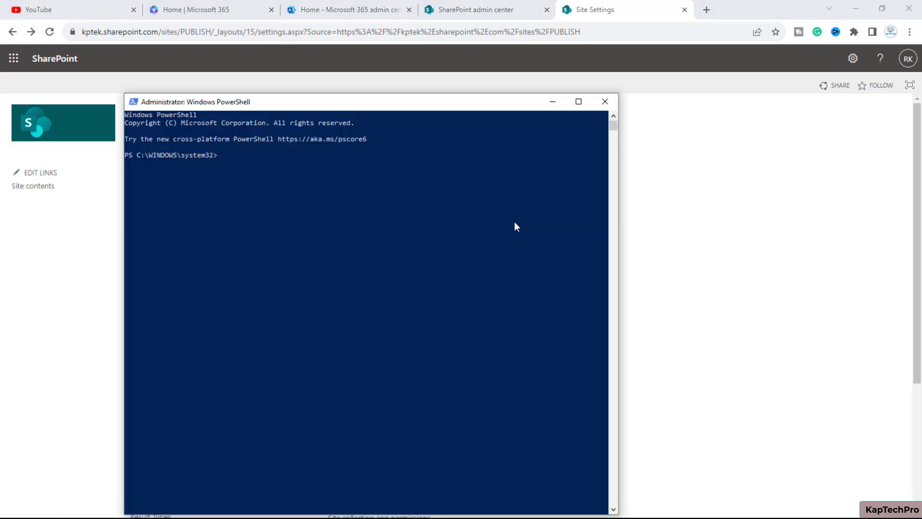
{"action": "type", "text": "Connect-SPOService"}
{"action": "key", "text": "Return"}
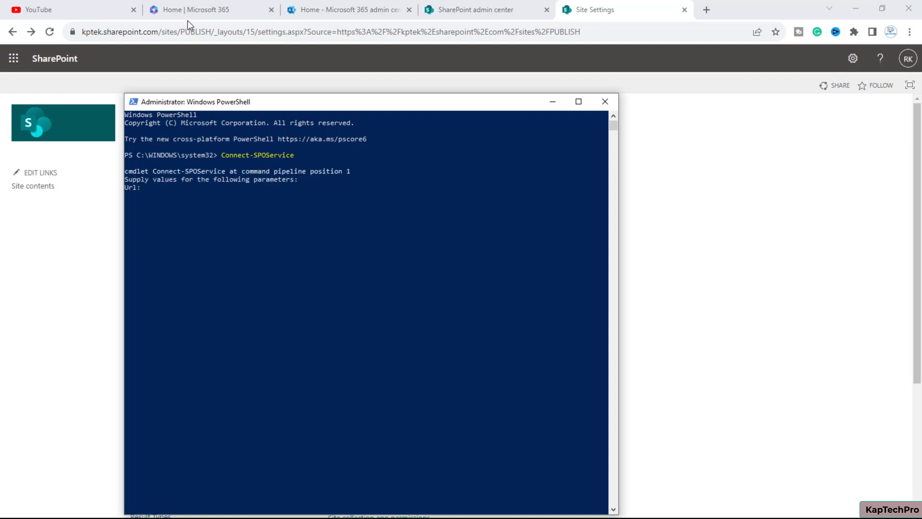
{"action": "left_click", "coordinate": [432, 8]}
{"action": "right_click", "coordinate": [443, 210]}
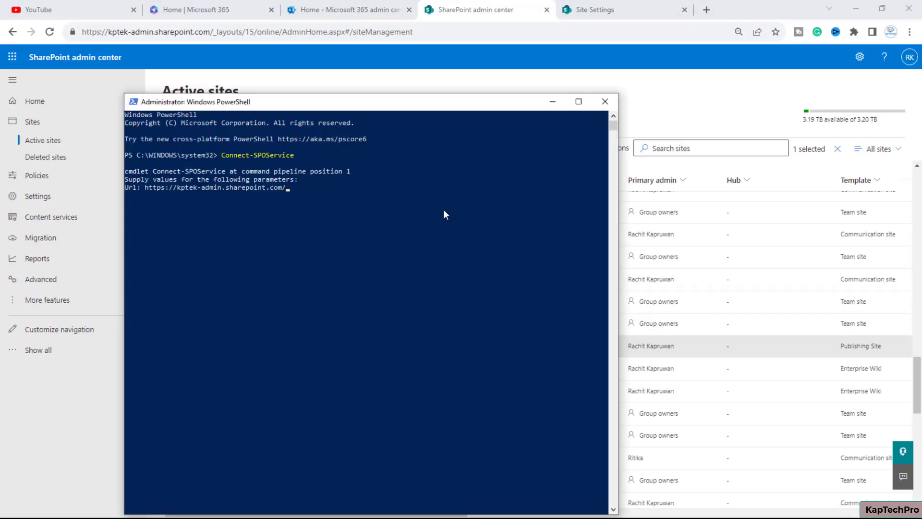
{"action": "key", "text": "BackSpace"}
{"action": "key", "text": "Return"}
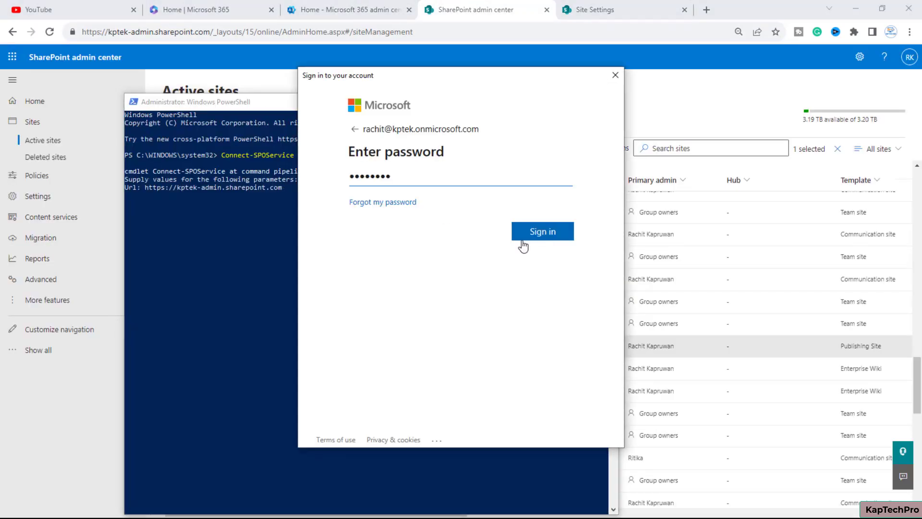
{"action": "left_click", "coordinate": [525, 236]}
Run Set-SPOSite -Identity with the PUBLISH site URL and -DenyAddAndCustomizePages $false.
{"action": "type", "text": "Set-SPOSite -Identity"}
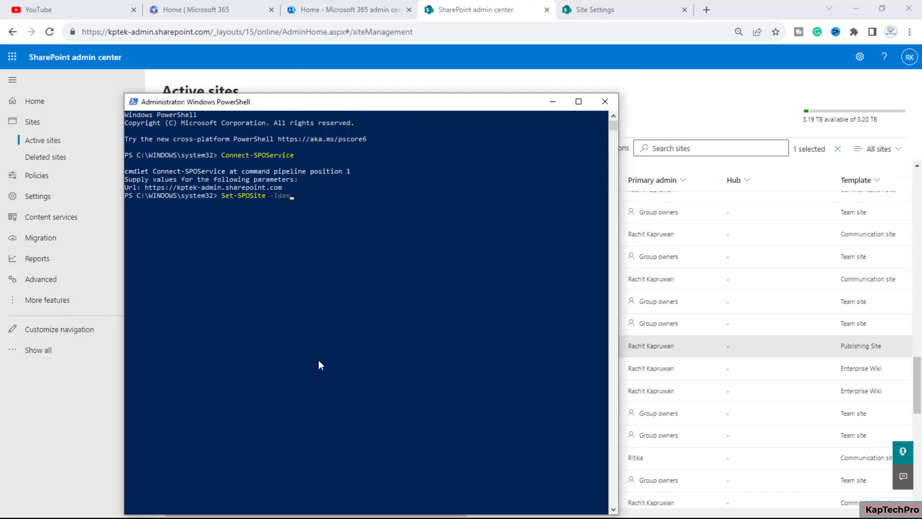
{"action": "left_click", "coordinate": [637, 6]}
{"action": "left_click", "coordinate": [214, 31]}
{"action": "left_click", "coordinate": [220, 31]}
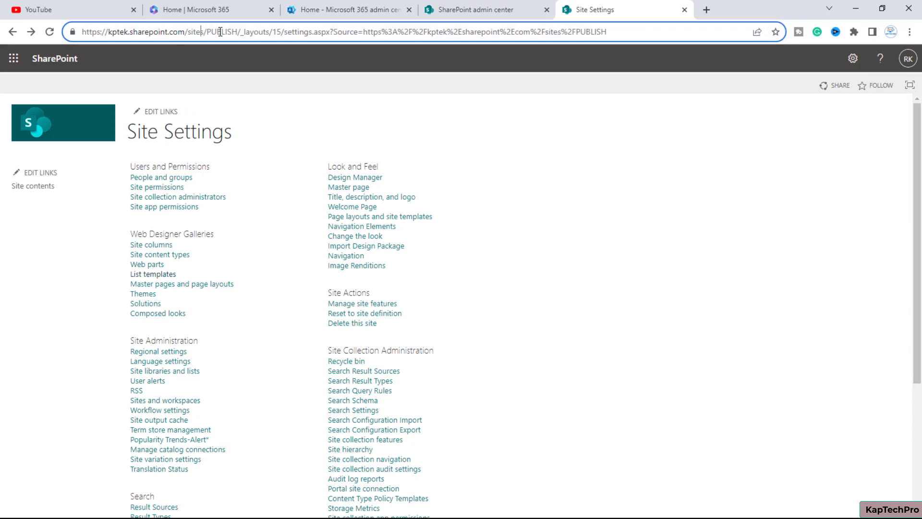
{"action": "left_click_drag", "start_coordinate": [238, 31], "coordinate": [69, 32]}
{"action": "key", "text": "ctrl+c"}
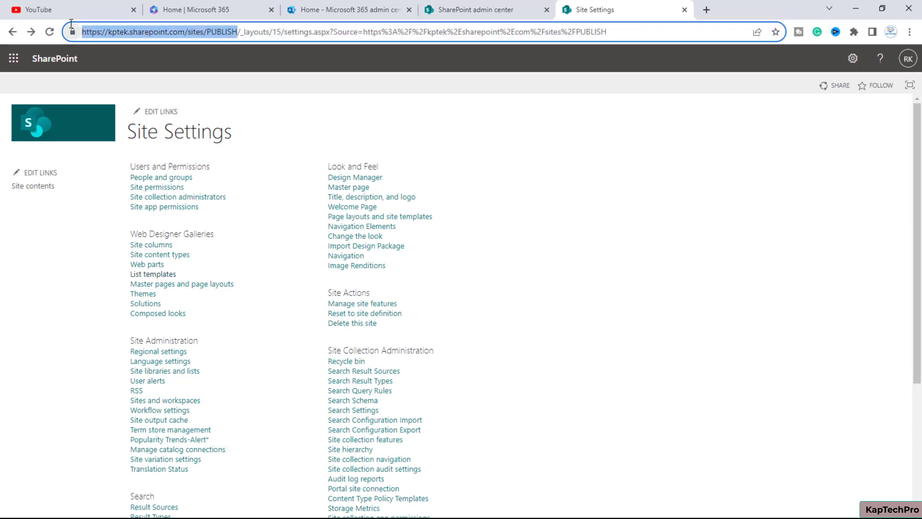
{"action": "key", "text": "alt+Tab"}
{"action": "key", "text": "ctrl+v"}
{"action": "type", "text": "-DenyAddAndCustomizePages $false"}
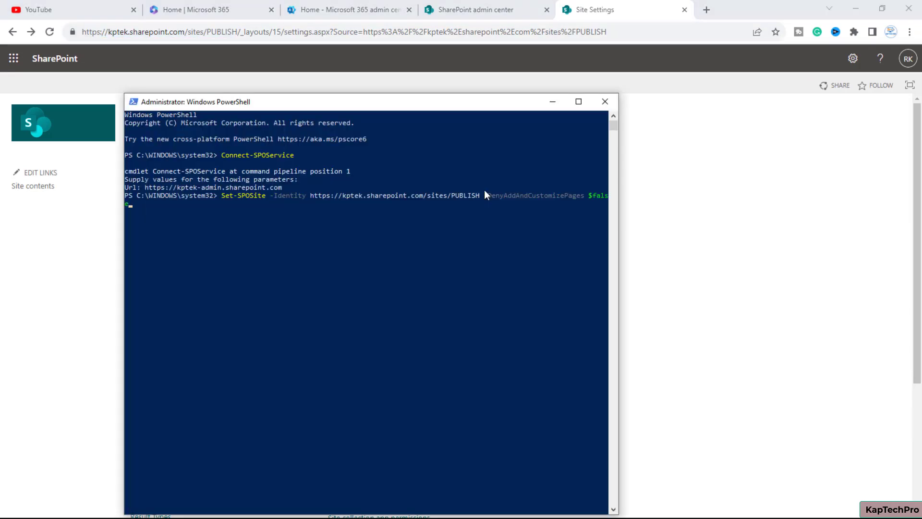
{"action": "scroll", "coordinate": [438, 258], "scroll_direction": "up", "scroll_amount": 3, "text": "ctrl"}
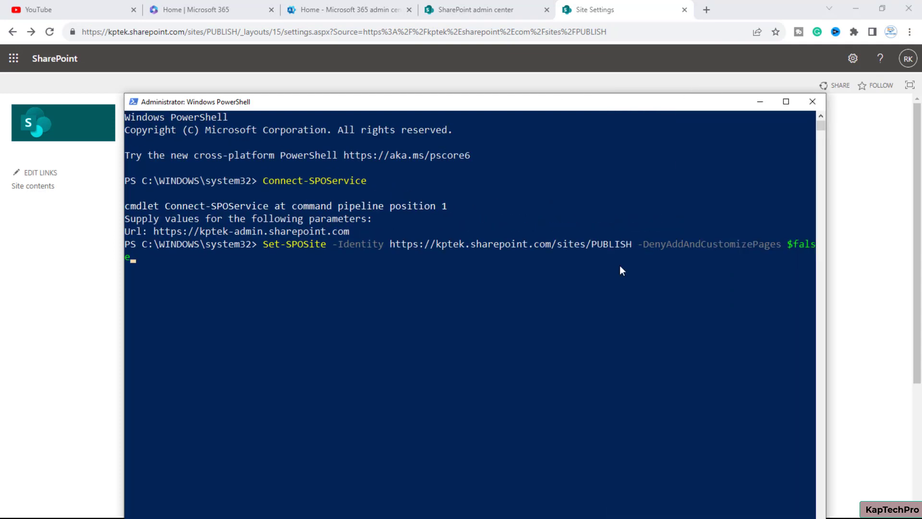
{"action": "left_click_drag", "start_coordinate": [826, 286], "coordinate": [901, 286]}
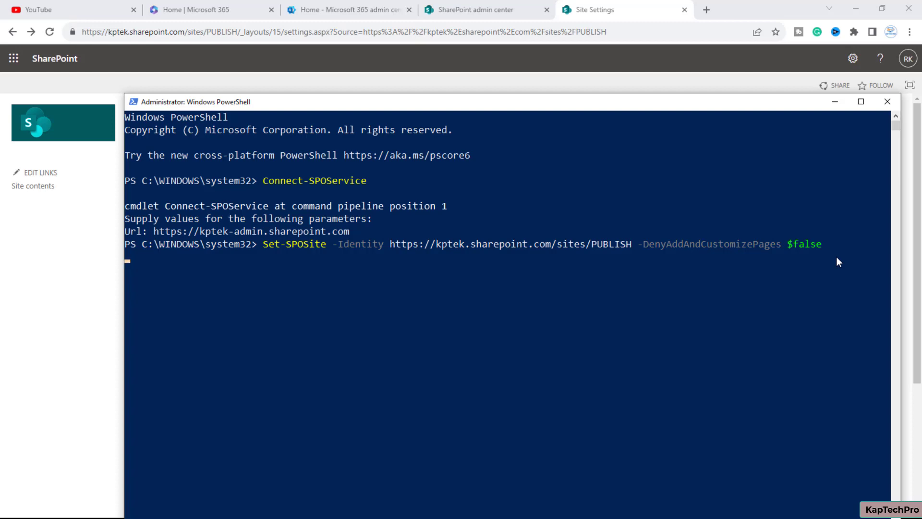
{"action": "key", "text": "Return"}
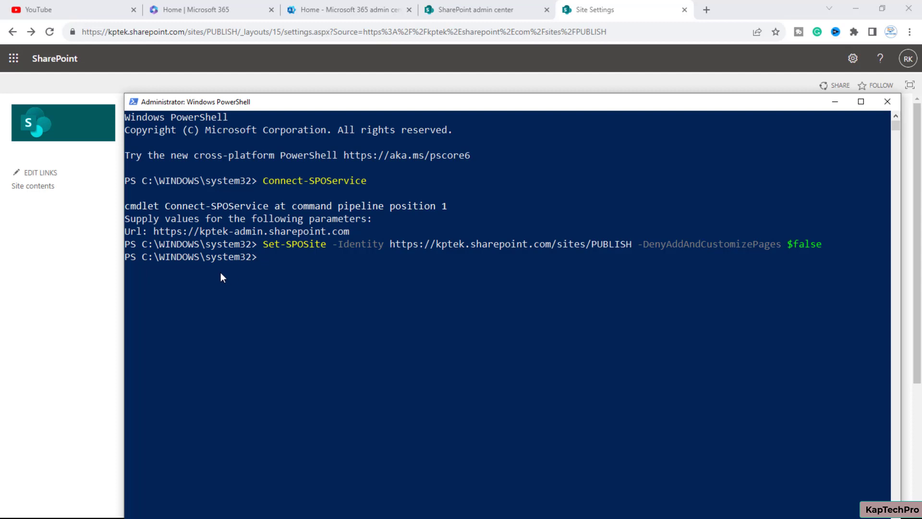
Reload Site Settings and load the PUBLISH site's savetmpl.aspx page, which still reports it unsupported.
{"action": "key", "text": "alt+Tab"}
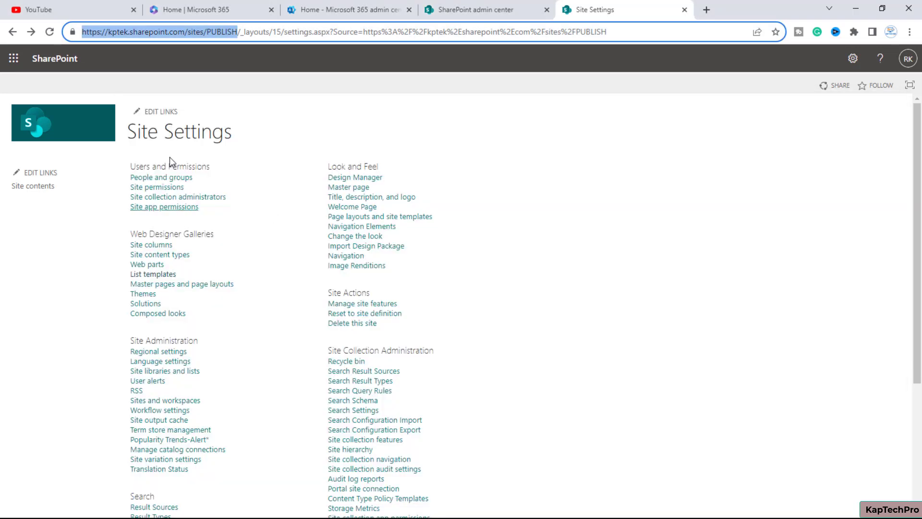
{"action": "key", "text": "F5"}
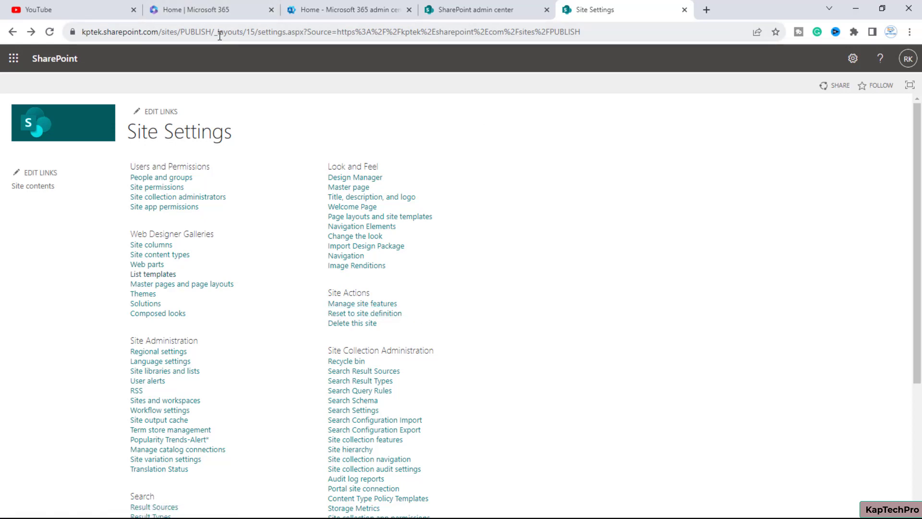
{"action": "left_click_drag", "start_coordinate": [258, 32], "coordinate": [656, 31]}
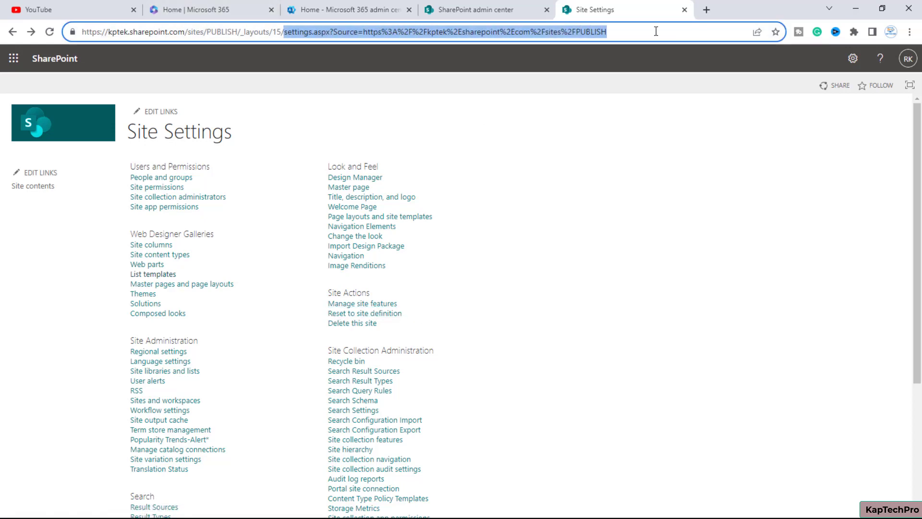
{"action": "type", "text": "save"}
{"action": "key", "text": "Return"}
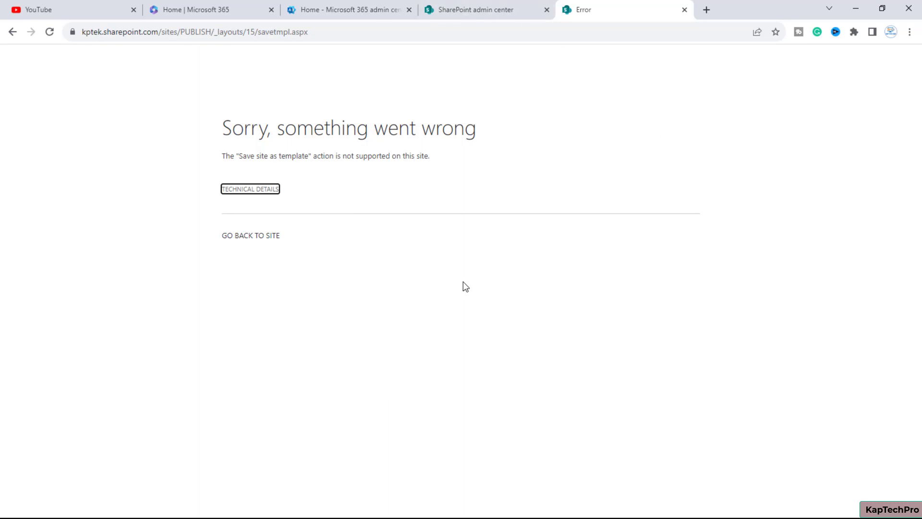
Launch SharePoint Designer 2013 and open the PUBLISH site by pasting its URL.
{"action": "key", "text": "super"}
{"action": "type", "text": "sh"}
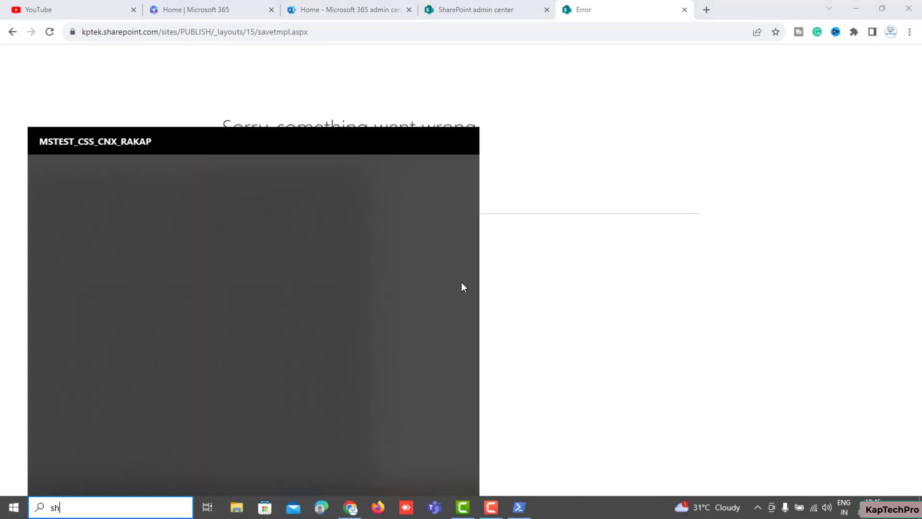
{"action": "type", "text": "are"}
{"action": "key", "text": "Return"}
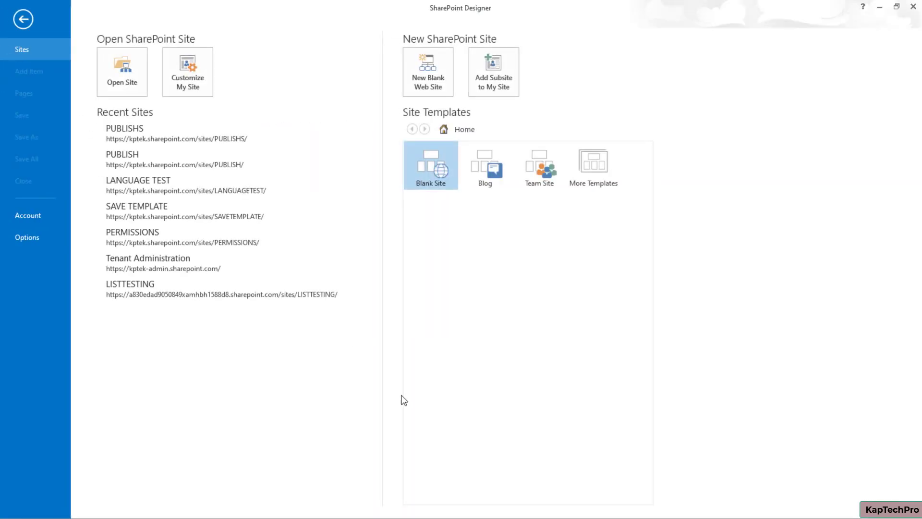
{"action": "left_click", "coordinate": [121, 65]}
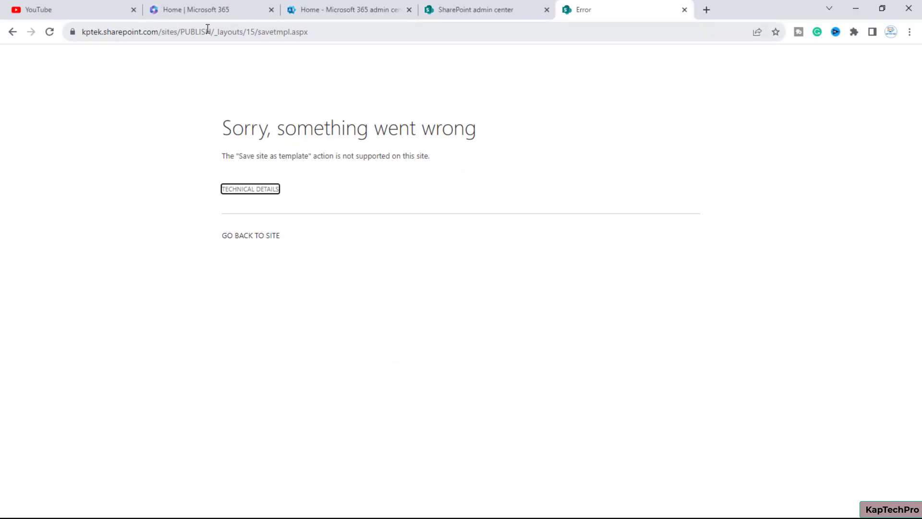
{"action": "left_click_drag", "start_coordinate": [210, 30], "coordinate": [80, 25]}
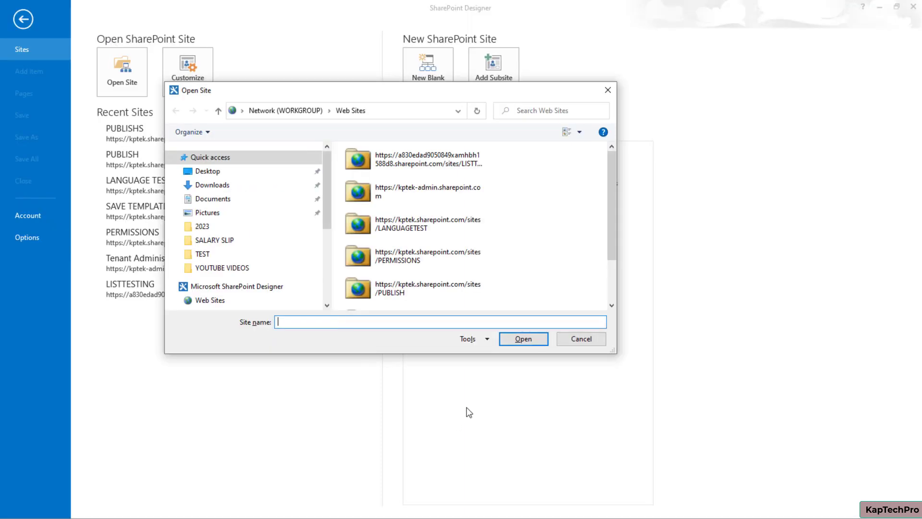
{"action": "key", "text": "ctrl+v"}
{"action": "left_click", "coordinate": [414, 405]}
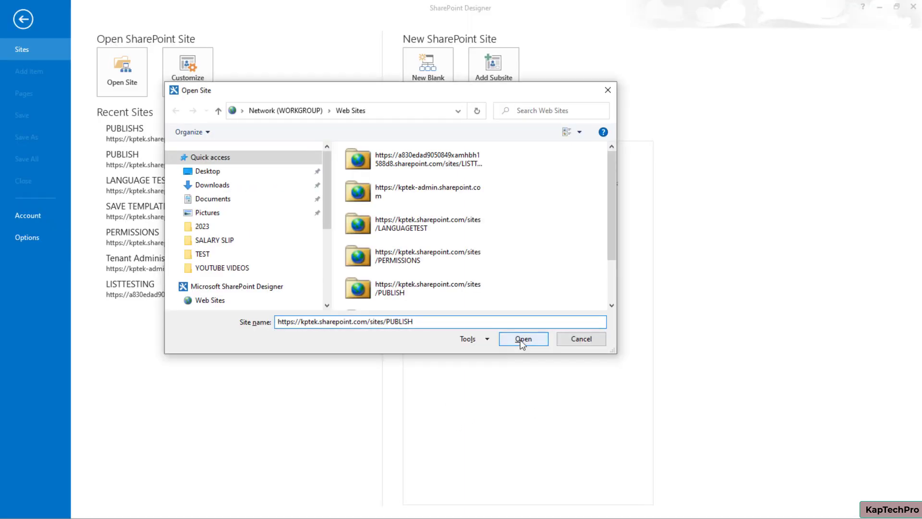
{"action": "key", "text": "Return"}
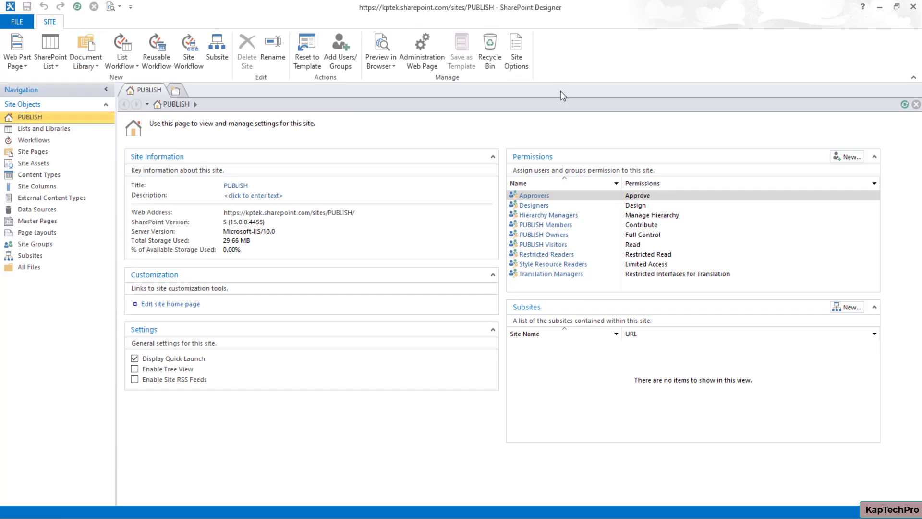
In Site Options Parameters, change SaveSiteAsTemplateEnabled from false to true and apply it.
{"action": "left_click", "coordinate": [517, 56]}
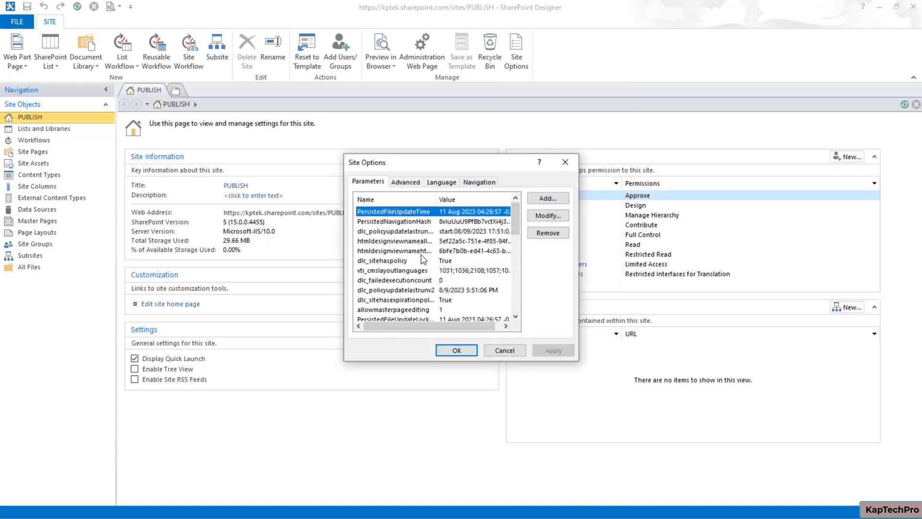
{"action": "scroll", "coordinate": [424, 262], "scroll_direction": "down", "scroll_amount": 2}
{"action": "scroll", "coordinate": [423, 281], "scroll_direction": "down", "scroll_amount": 2}
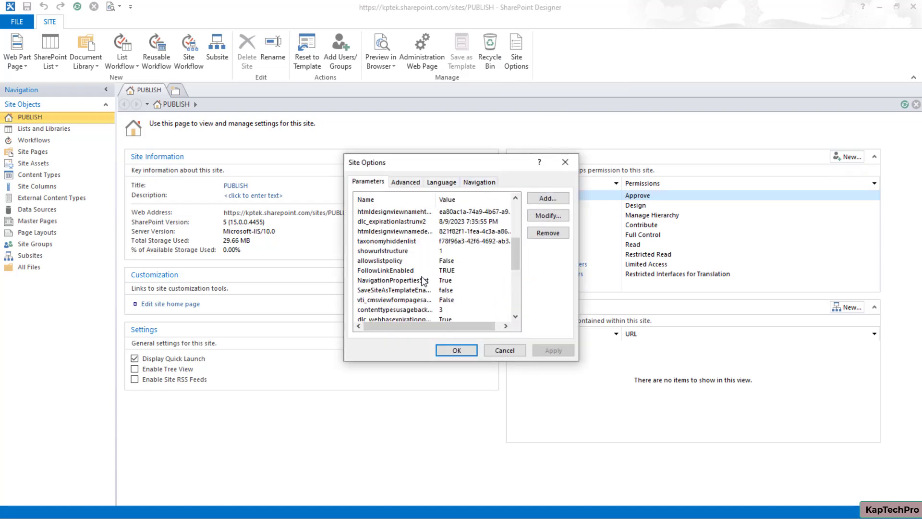
{"action": "left_click", "coordinate": [399, 291]}
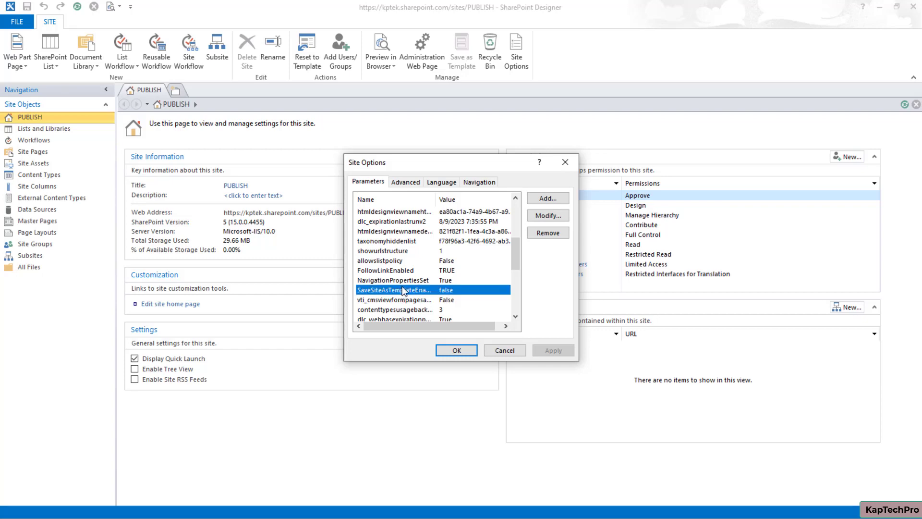
{"action": "left_click", "coordinate": [548, 216]}
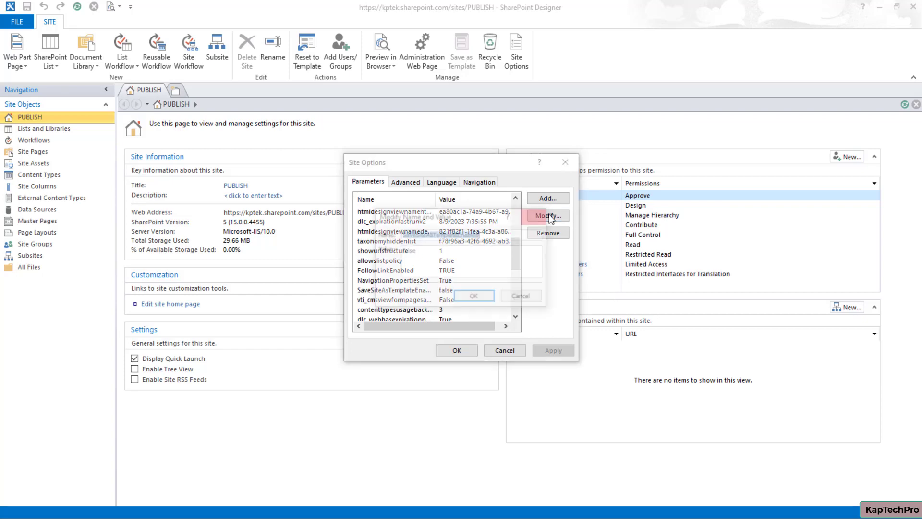
{"action": "double_click", "coordinate": [430, 255]}
{"action": "type", "text": "true"}
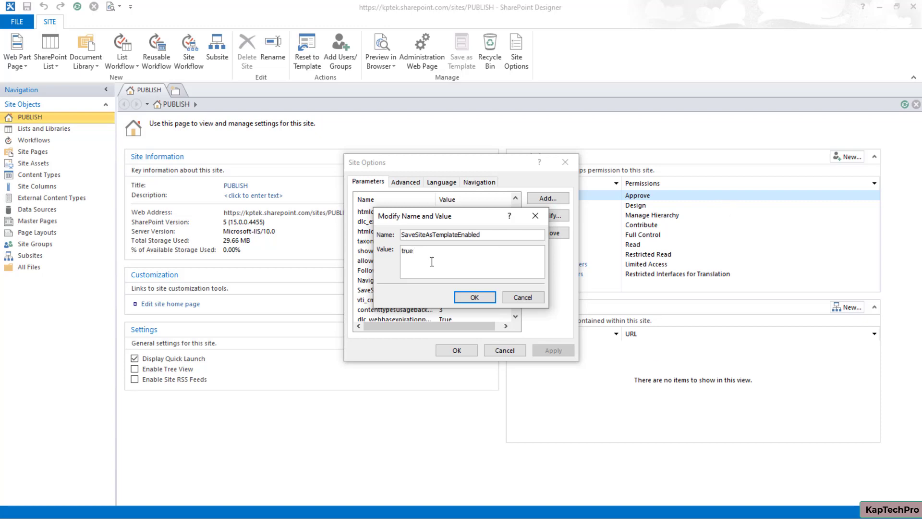
{"action": "left_click", "coordinate": [481, 297]}
{"action": "left_click", "coordinate": [551, 351]}
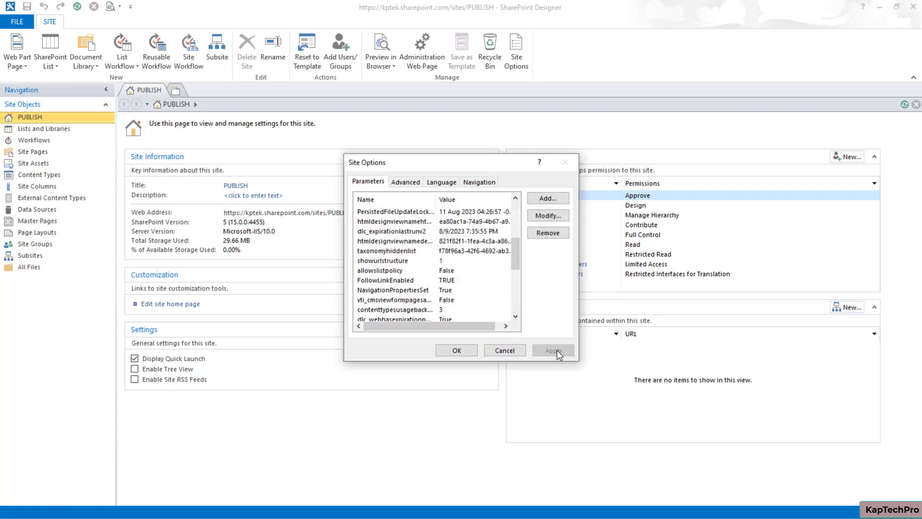
{"action": "left_click", "coordinate": [457, 351]}
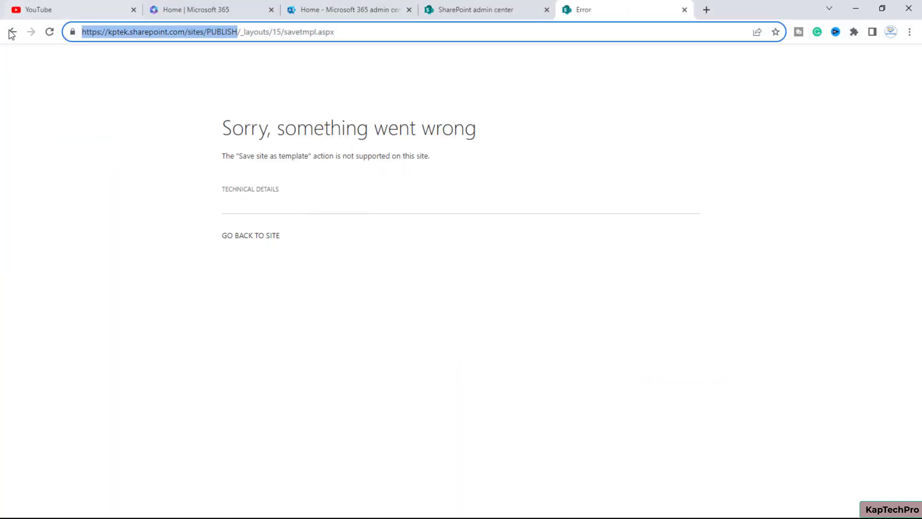
Reload Site Settings, open savetmpl.aspx, and save the site as template 'PUBLISH TEMPLATE'.
{"action": "left_click", "coordinate": [12, 33]}
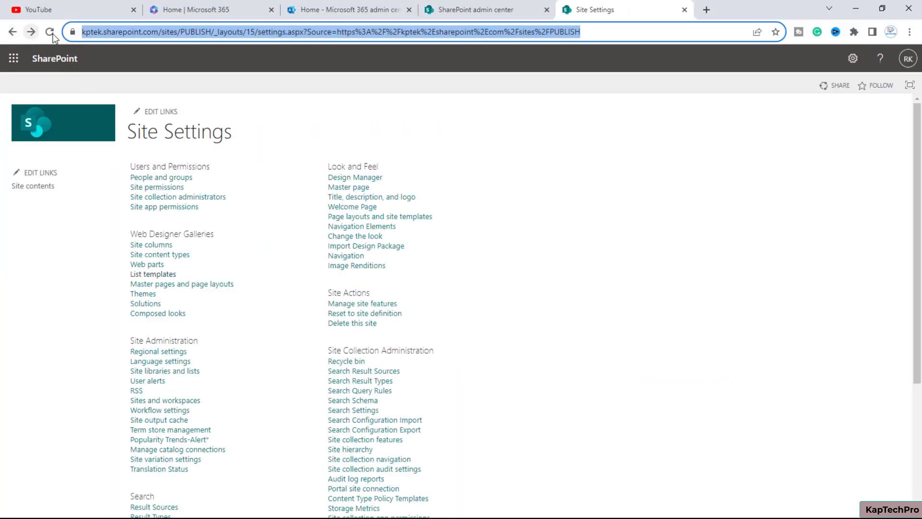
{"action": "left_click", "coordinate": [51, 33]}
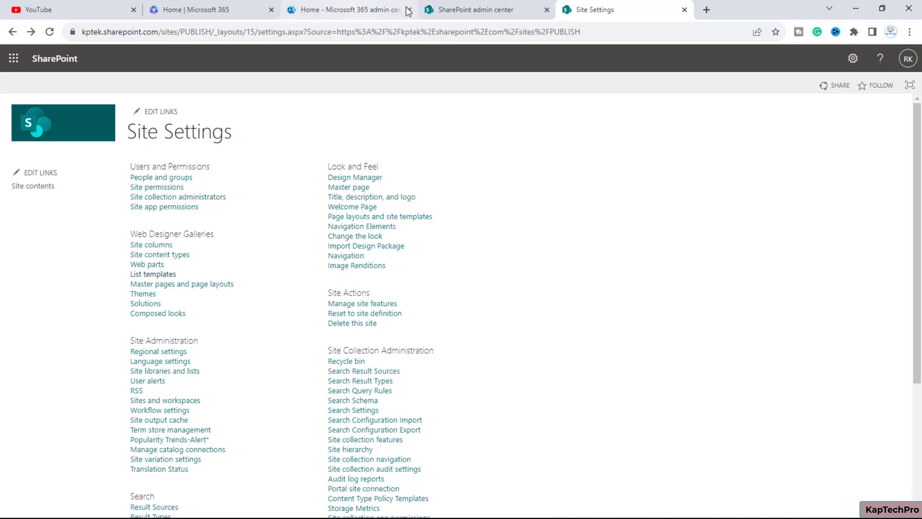
{"action": "left_click_drag", "start_coordinate": [260, 32], "coordinate": [680, 36]}
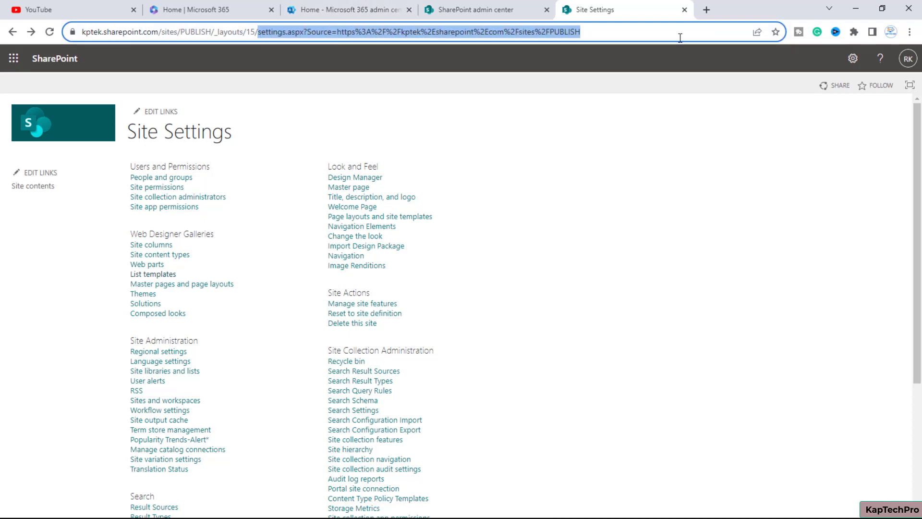
{"action": "type", "text": "save"}
{"action": "key", "text": "Return"}
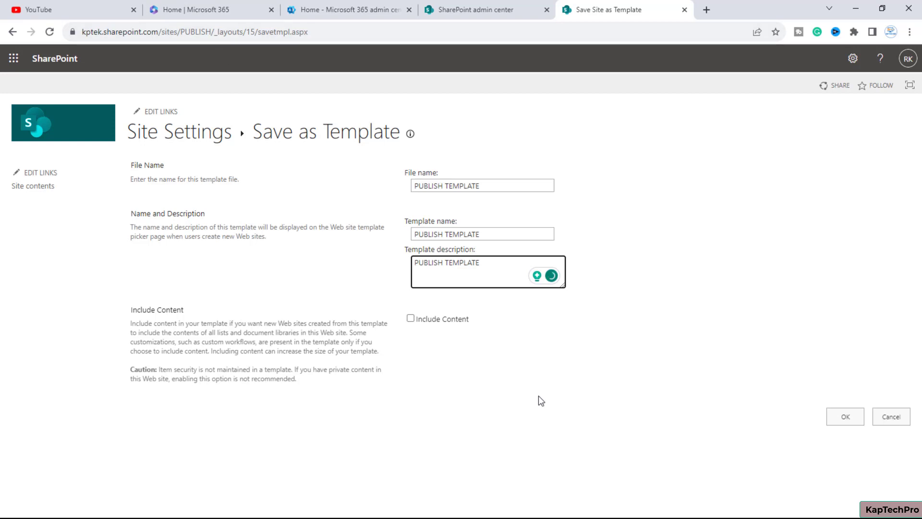
{"action": "left_click", "coordinate": [842, 412]}
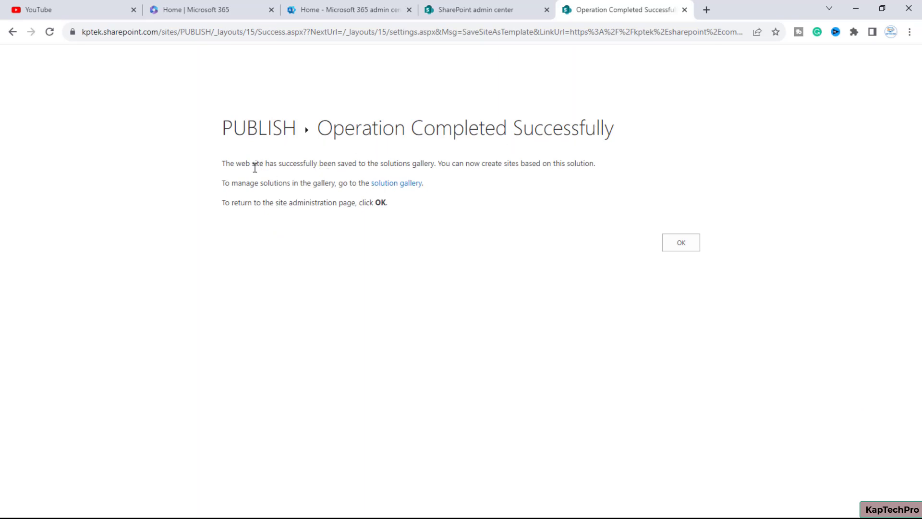
Download PUBLISH TEMPLATE.wsp from the Solution Gallery and check the completed download.
{"action": "left_click", "coordinate": [393, 185]}
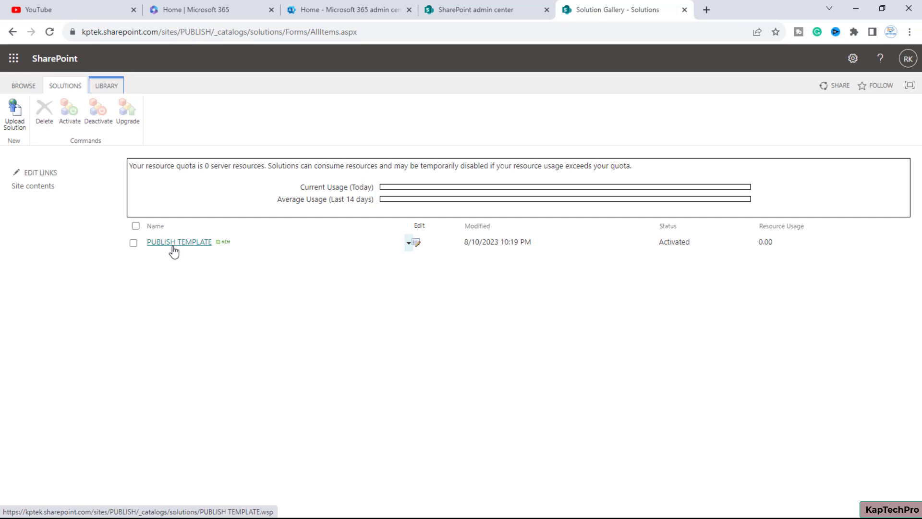
{"action": "left_click", "coordinate": [176, 244]}
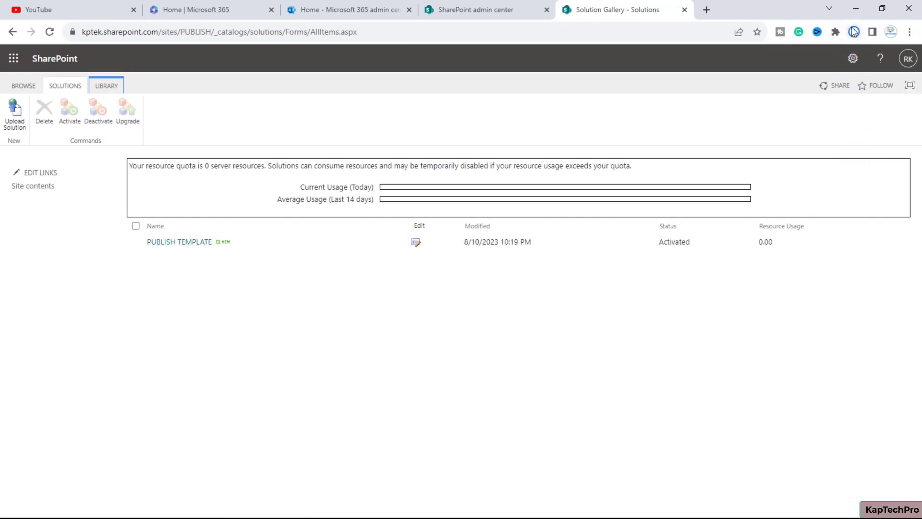
{"action": "left_click", "coordinate": [853, 31]}
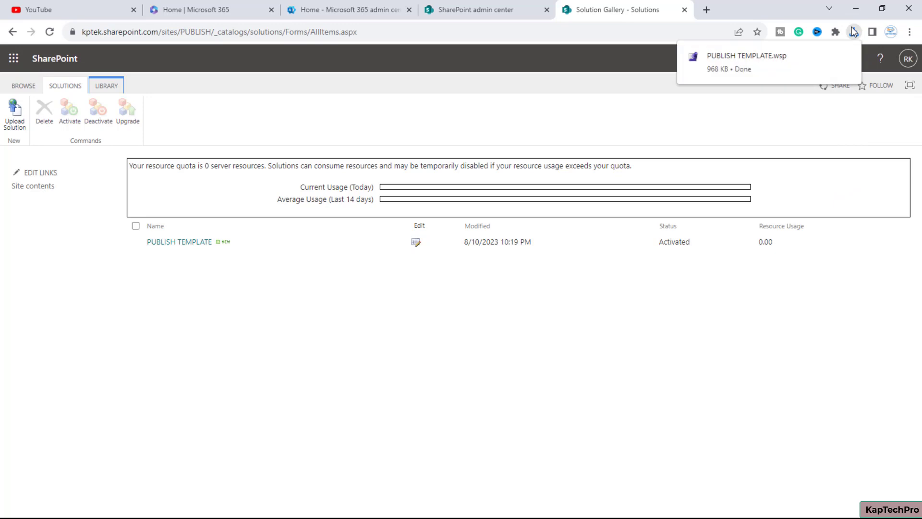
{"action": "left_click", "coordinate": [614, 377]}
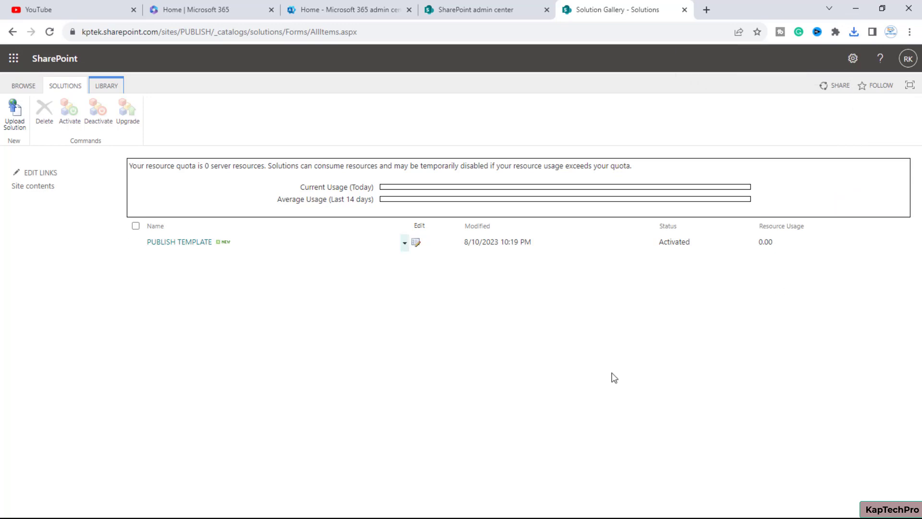